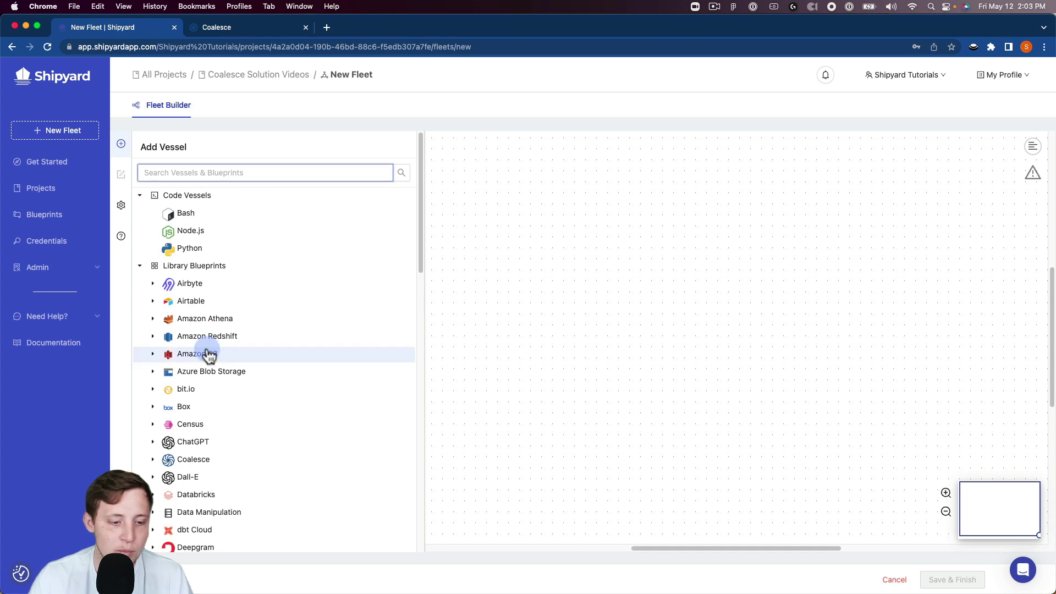
# Add a Coalesce Start Job vessel to the new fleet and move it to the upper part of the canvas
pyautogui.click(190, 461)
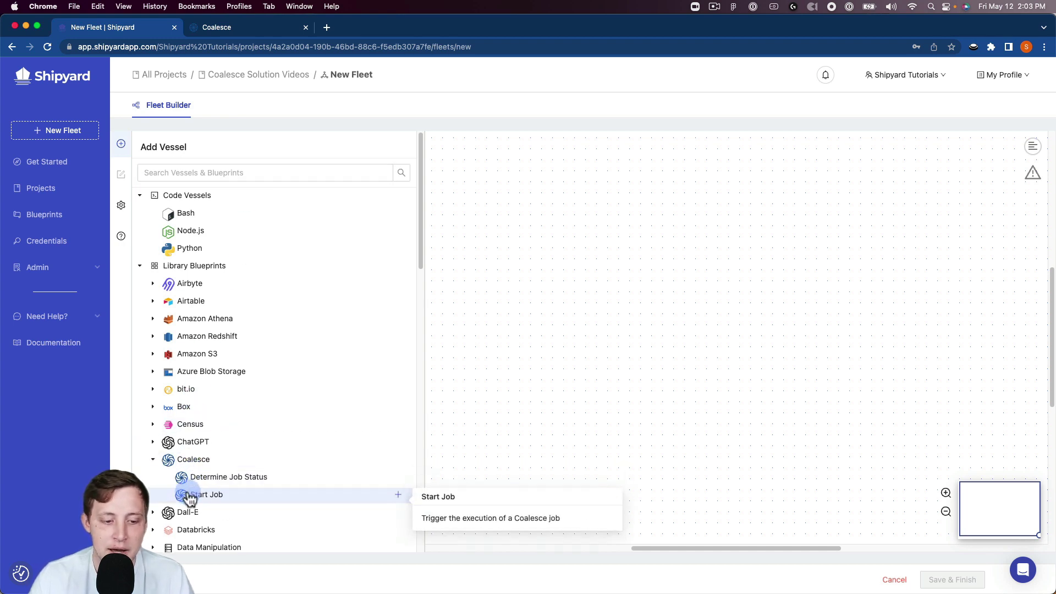
pyautogui.click(190, 494)
pyautogui.click(431, 153)
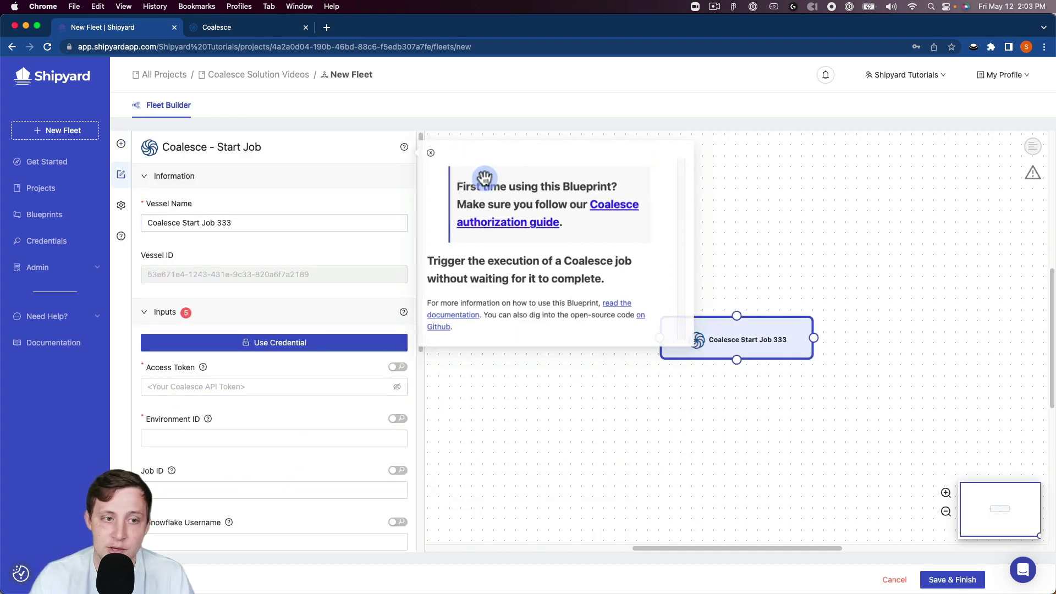
pyautogui.moveTo(697, 348); pyautogui.dragTo(587, 254)
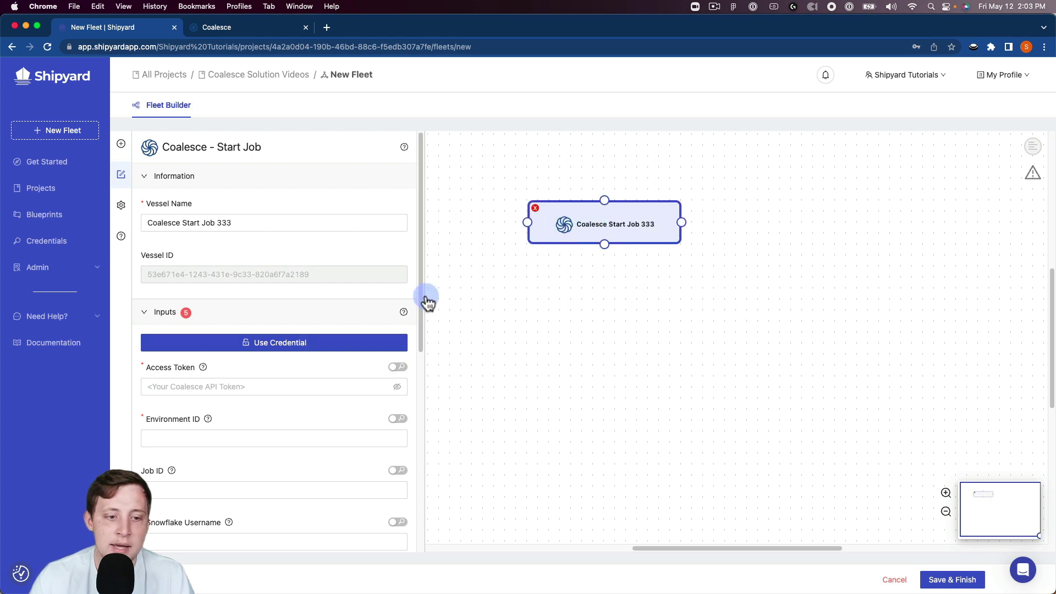
# Fill the Start Job vessel's inputs with the stored custom credential group Coalesce Demo Creds
pyautogui.click(350, 344)
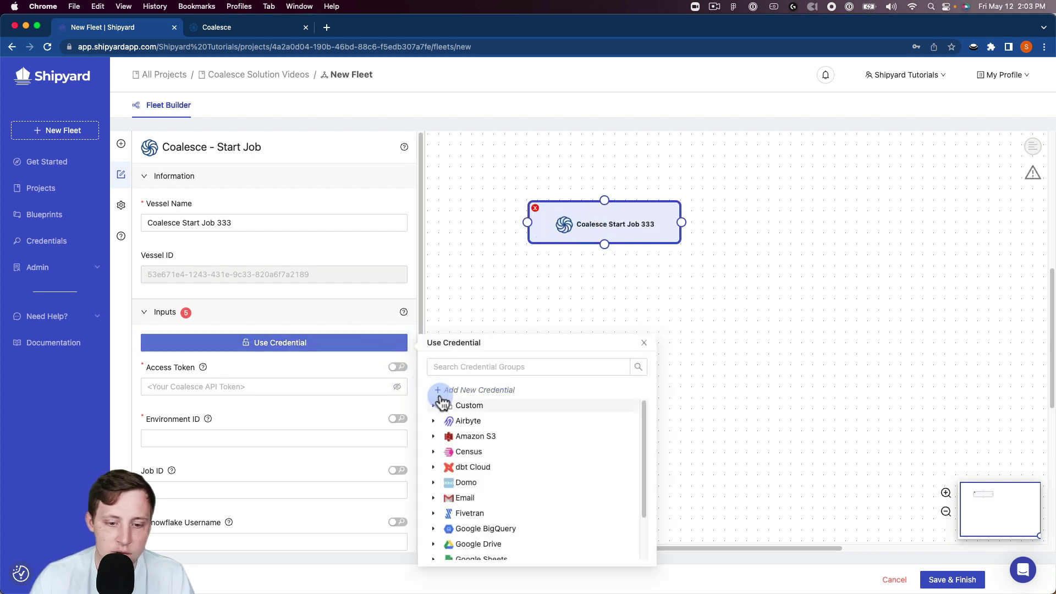
pyautogui.click(435, 406)
pyautogui.click(528, 424)
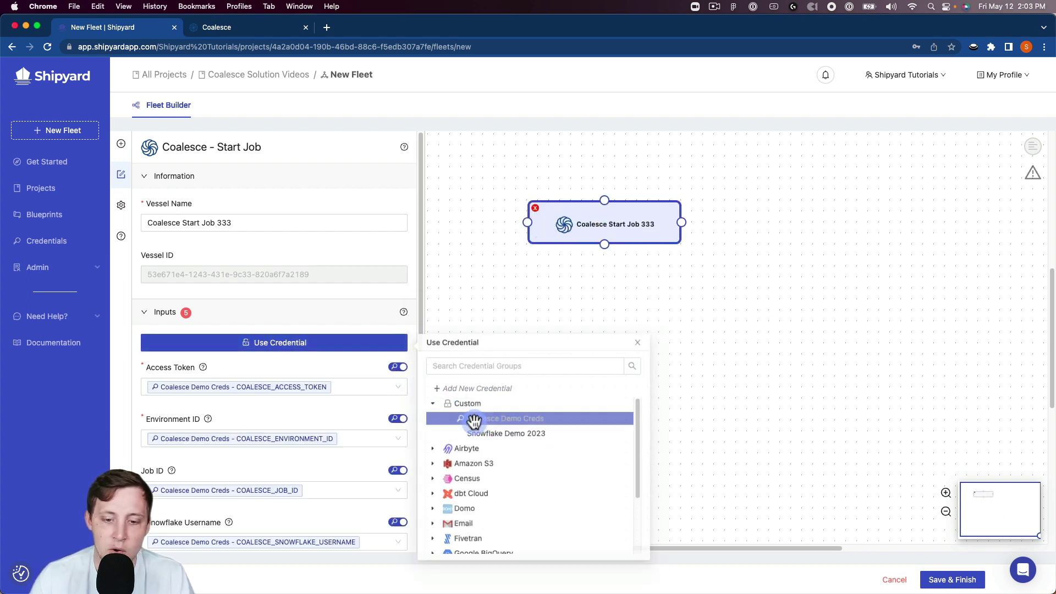
# Examine the Start Job vessel's inputs, notification options and guardrail settings
pyautogui.scroll(-5, 320, 394)
pyautogui.scroll(4, 319, 392)
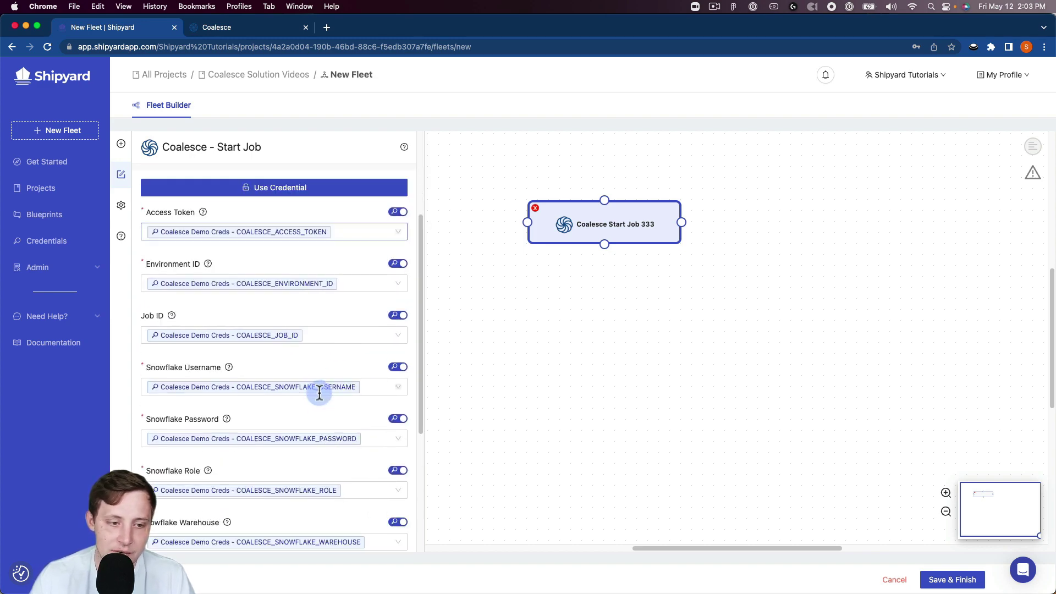
pyautogui.scroll(-8, 308, 381)
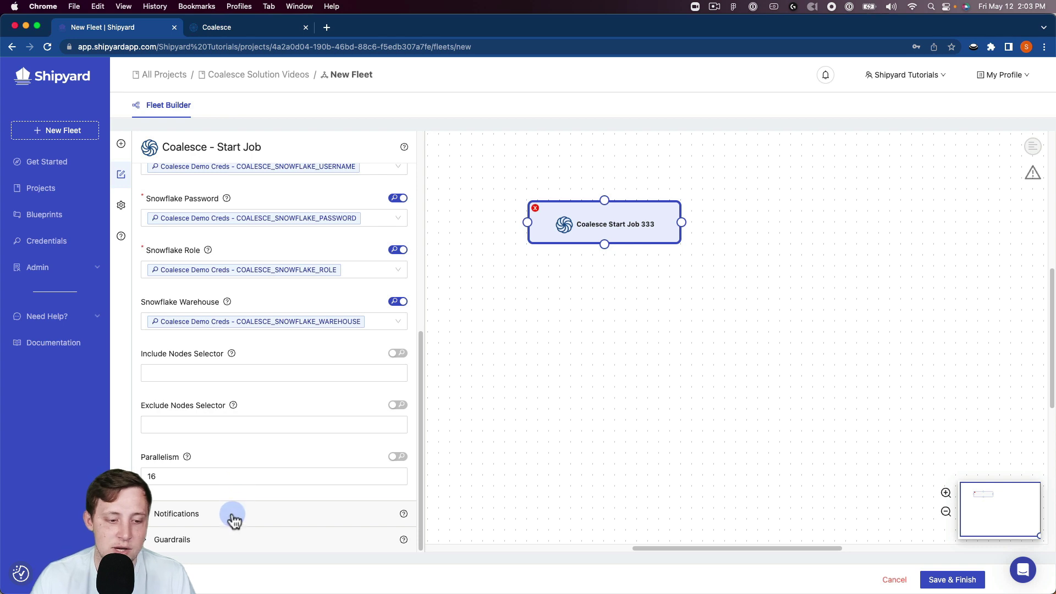
pyautogui.click(250, 516)
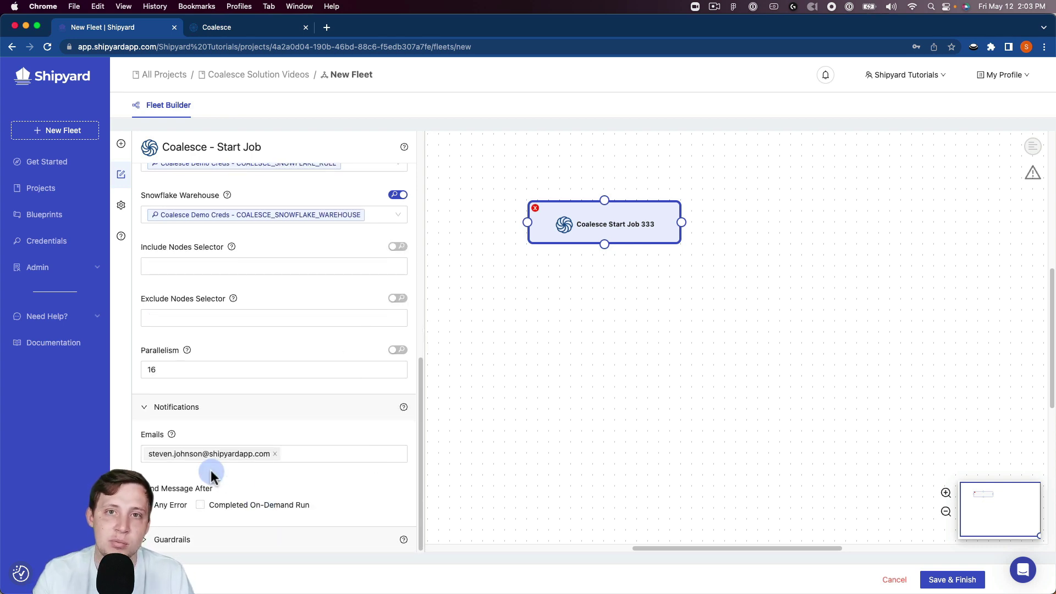
pyautogui.click(188, 528)
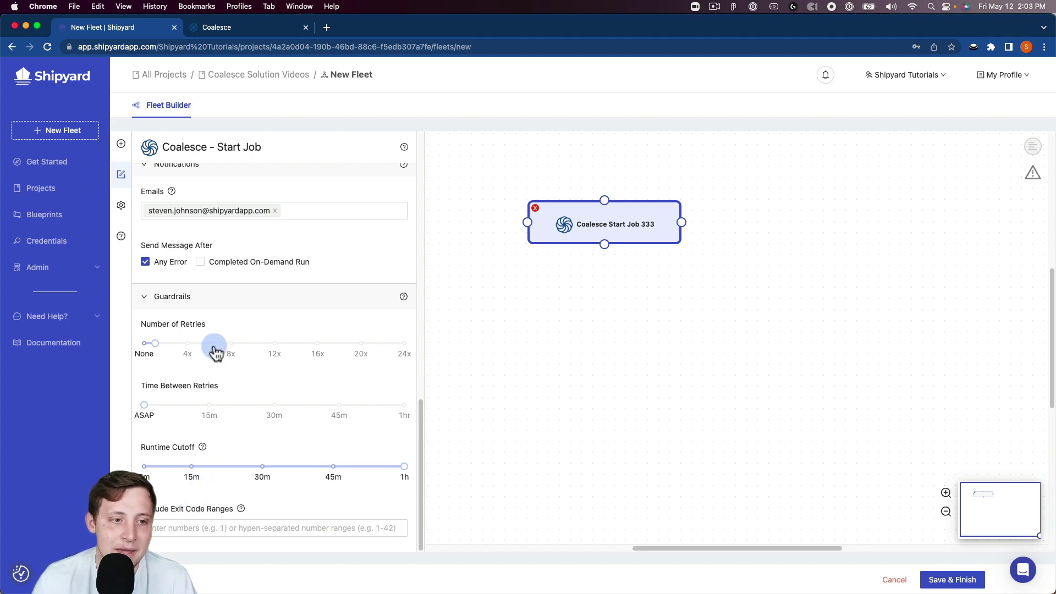
pyautogui.scroll(10, 236, 295)
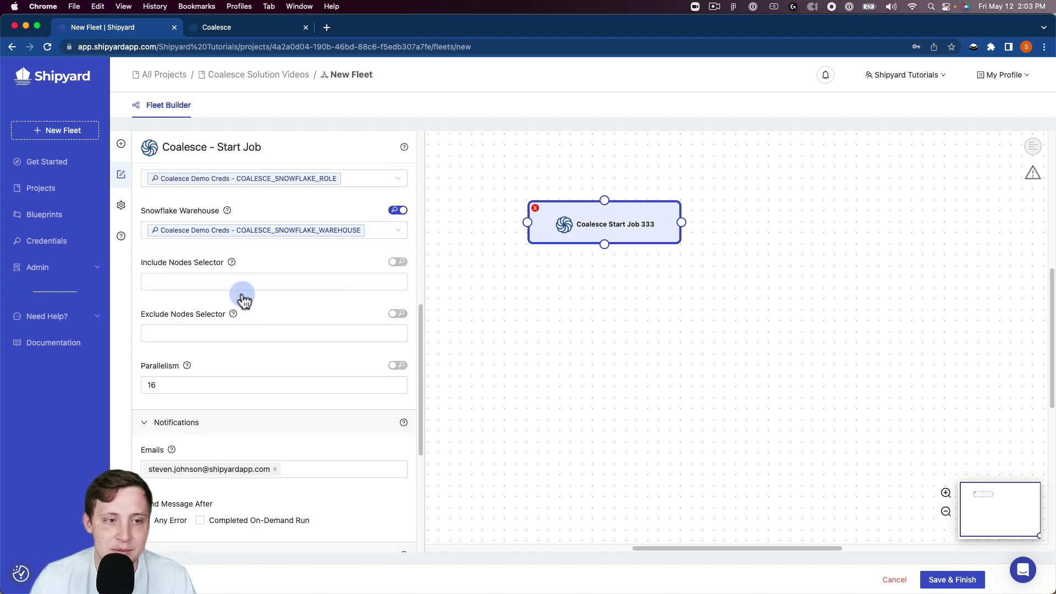
pyautogui.scroll(2, 242, 302)
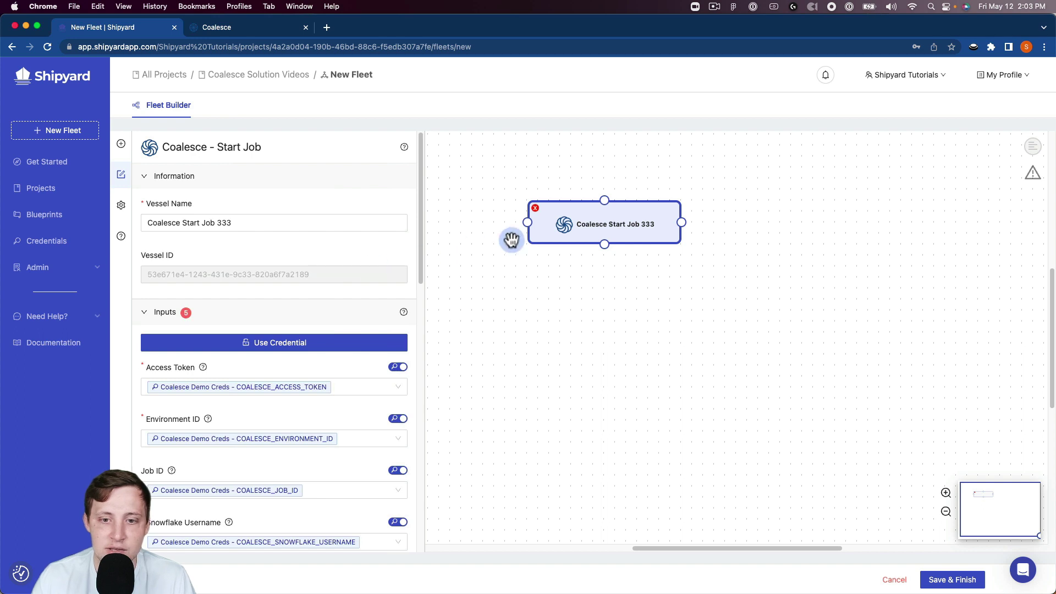
# Shift the Coalesce vessel slightly and add a Census Trigger Sync vessel, found by searching for "cen"
pyautogui.moveTo(507, 238); pyautogui.dragTo(488, 205)
pyautogui.click(121, 144)
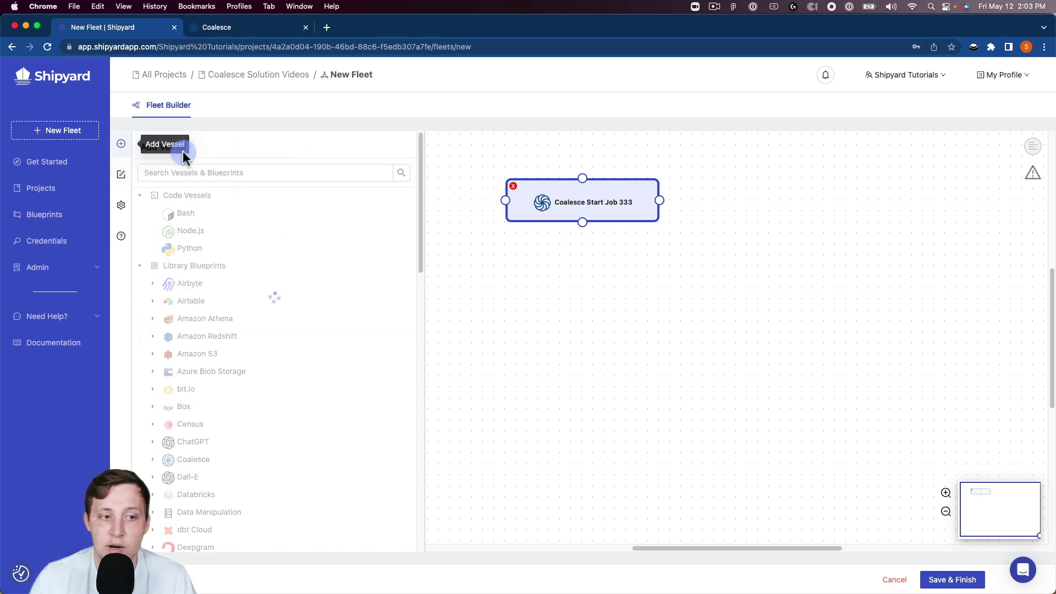
pyautogui.click(225, 171)
pyautogui.write('cen')
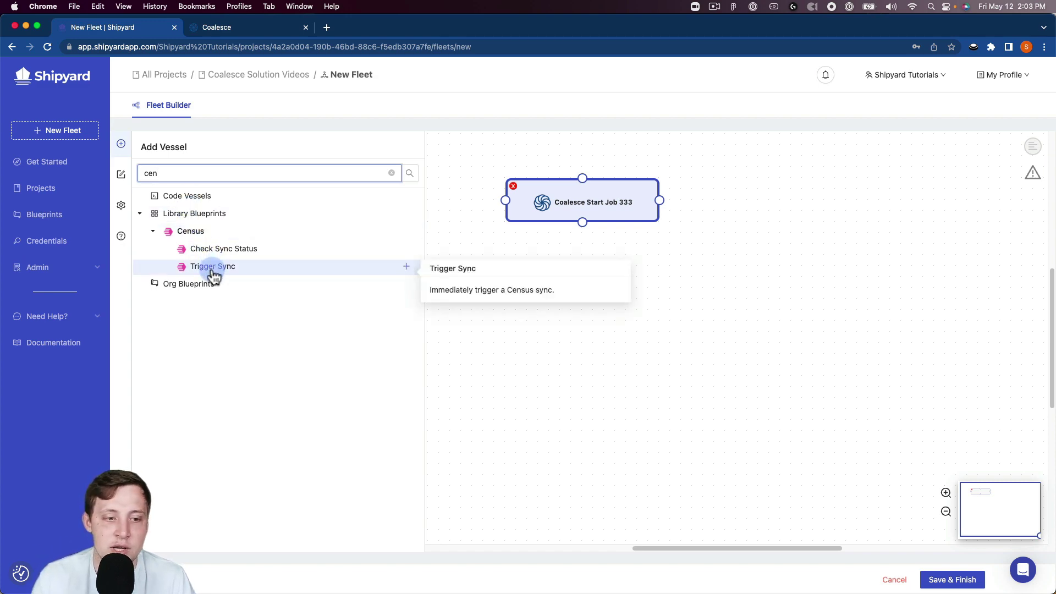
pyautogui.moveTo(213, 266); pyautogui.dragTo(443, 258)
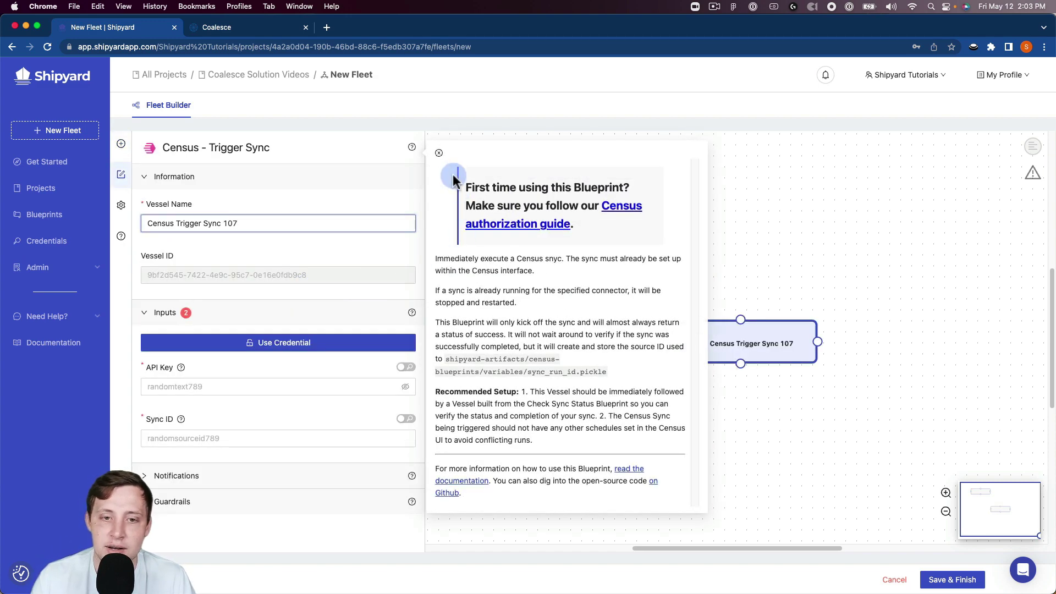
# Place the Census Trigger Sync vessel beside the Coalesce vessel and connect Coalesce to Census with a Success path
pyautogui.click(439, 152)
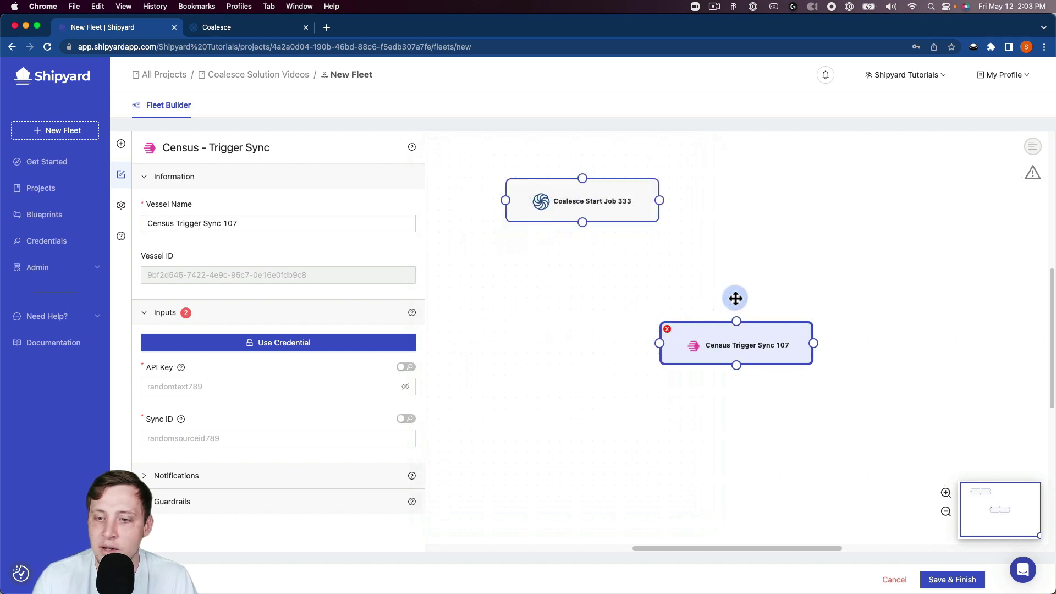
pyautogui.moveTo(709, 344); pyautogui.dragTo(793, 203)
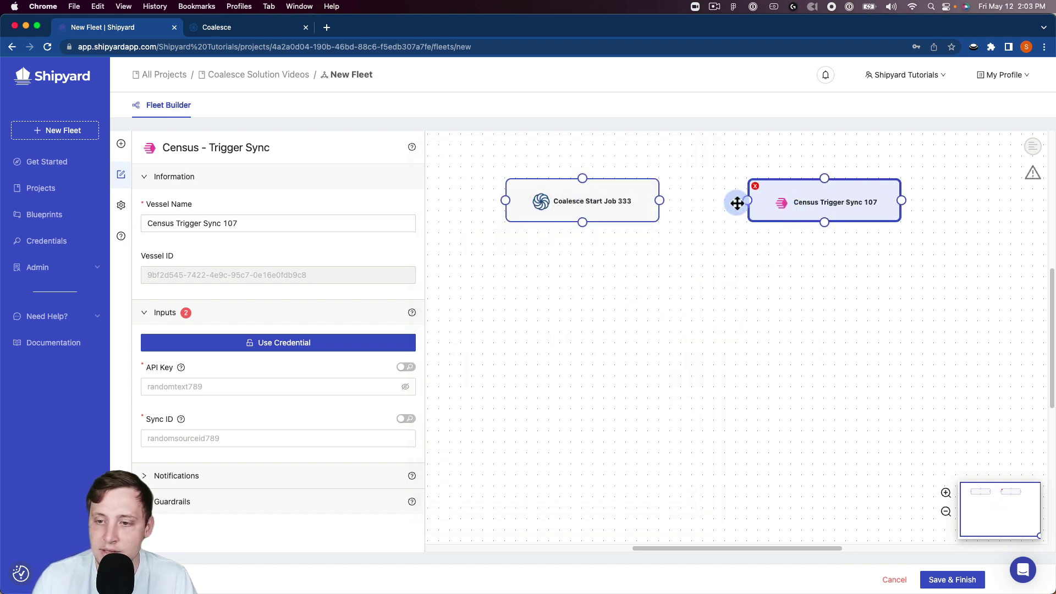
pyautogui.moveTo(660, 200); pyautogui.dragTo(742, 205)
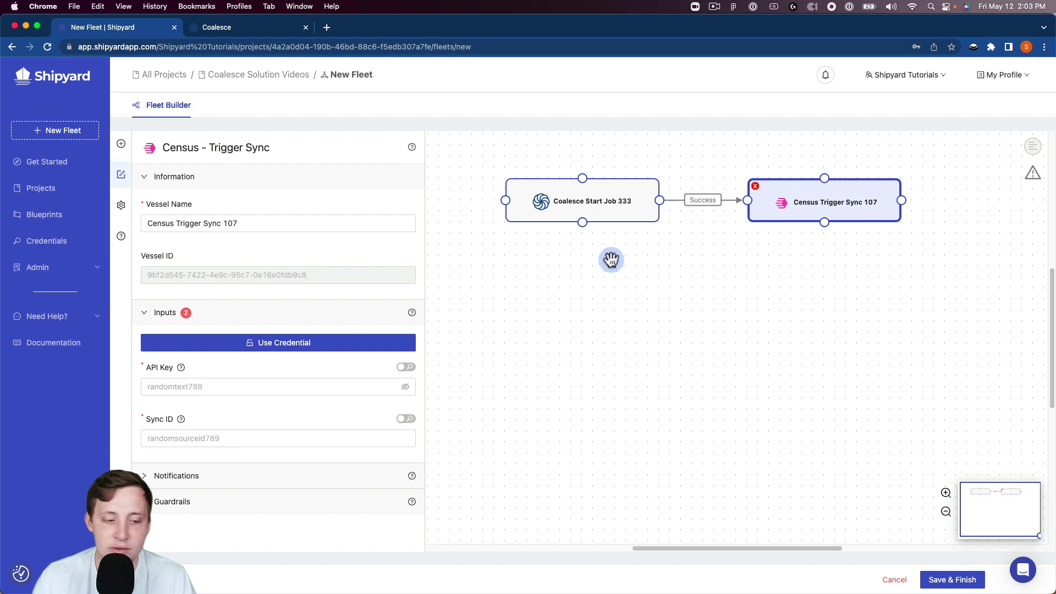
# Use the stored Census credential Your Census Creds 877 for the Trigger Sync vessel and set its Sync ID to 5248
pyautogui.click(413, 342)
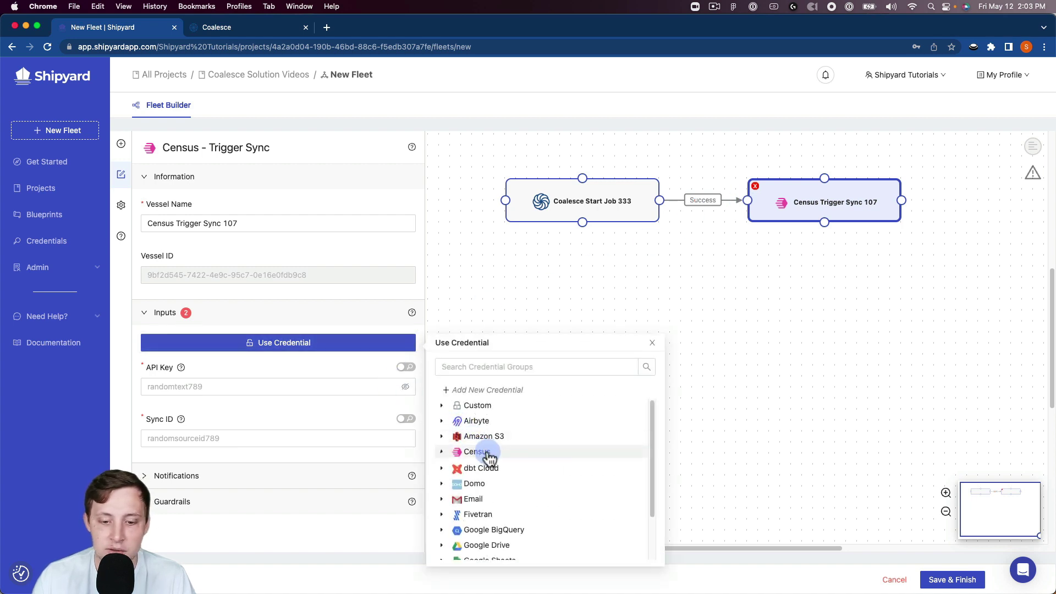
pyautogui.click(480, 452)
pyautogui.click(498, 466)
pyautogui.click(240, 439)
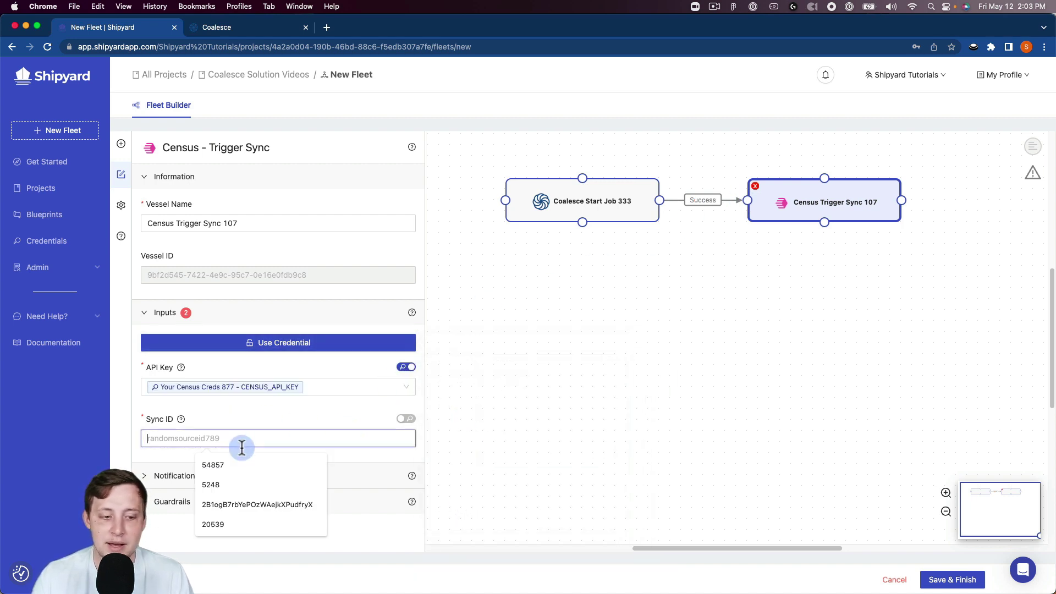
pyautogui.click(220, 487)
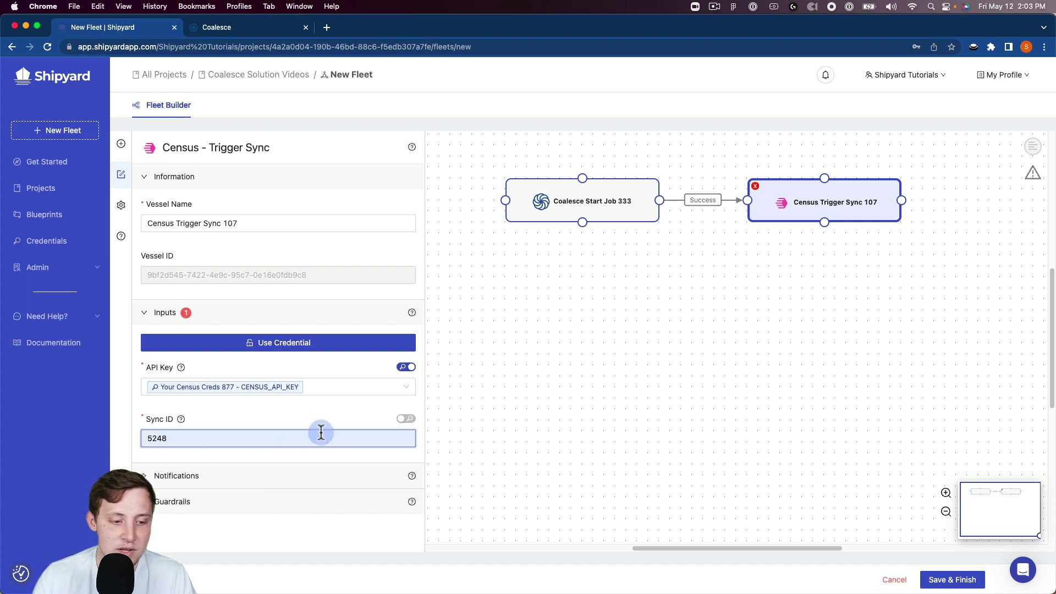
pyautogui.click(337, 421)
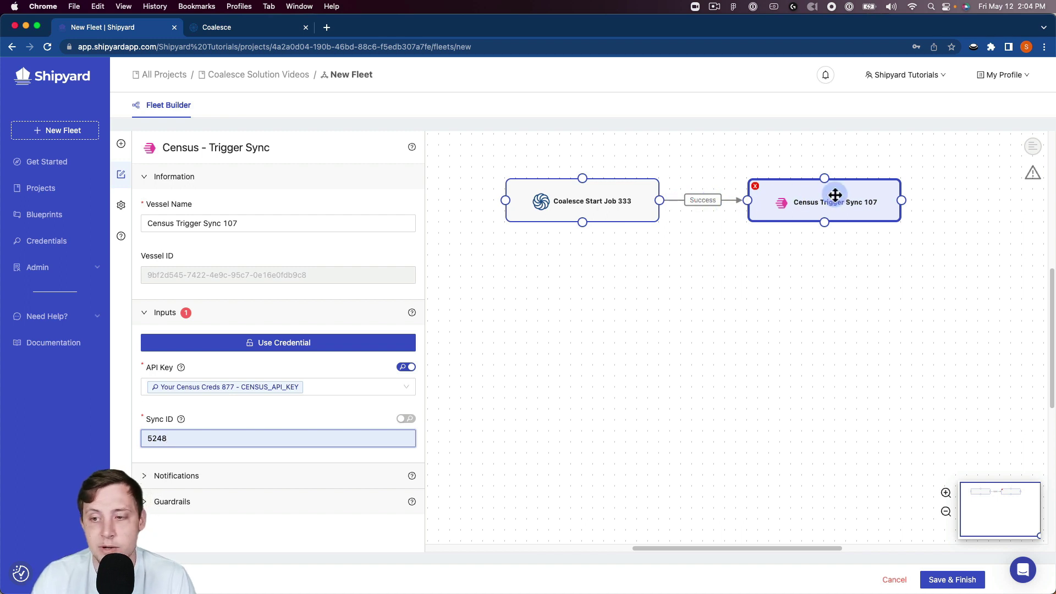
# Name the fleet "Coalesce + Census" in its settings and save the fleet
pyautogui.click(122, 208)
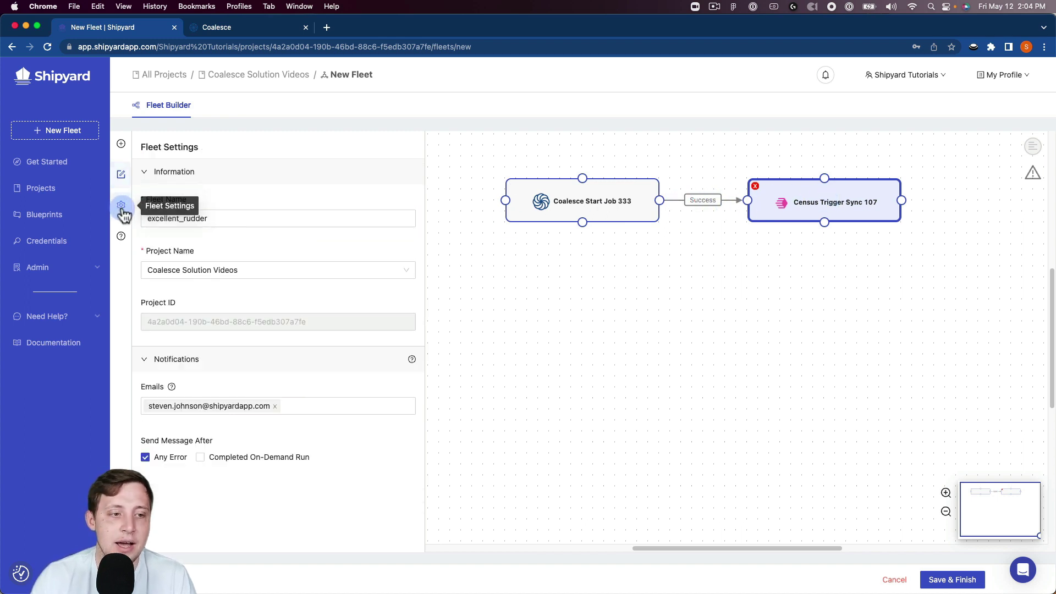
pyautogui.click(161, 215)
pyautogui.doubleClick(188, 216)
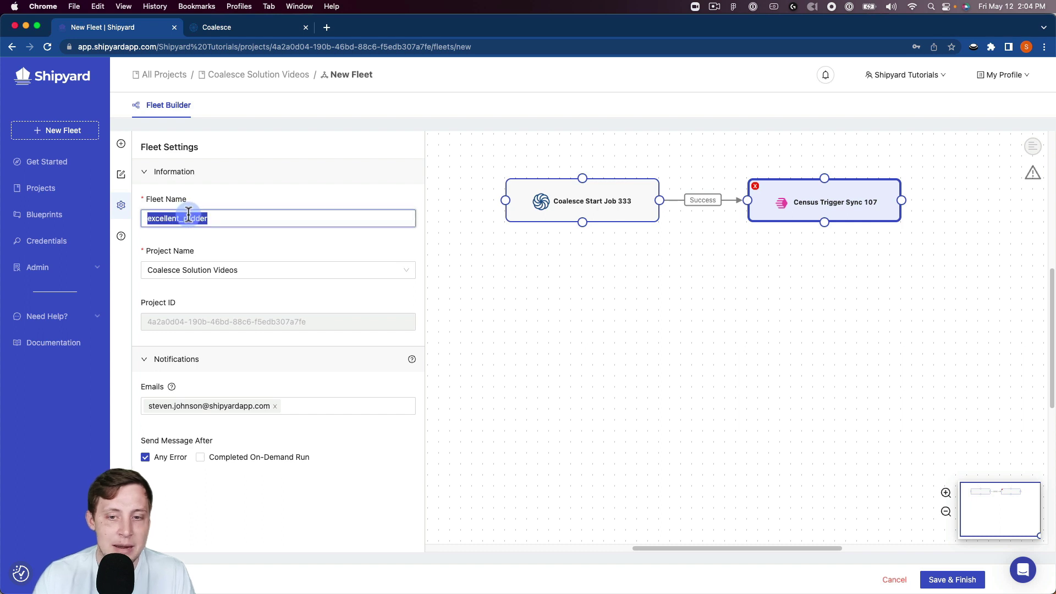
pyautogui.write('Coalesce')
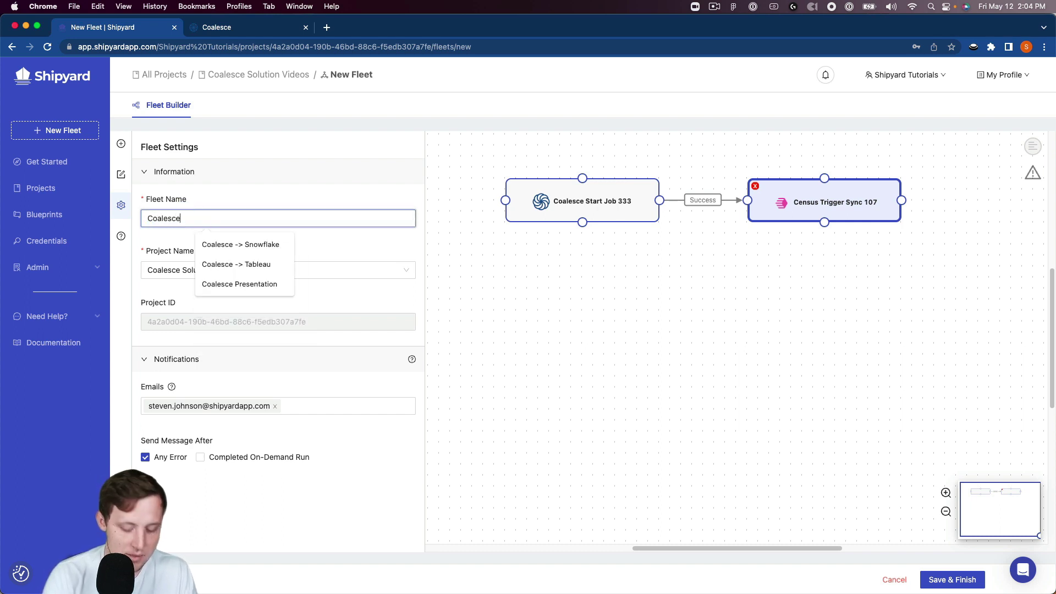
pyautogui.write(' + Census')
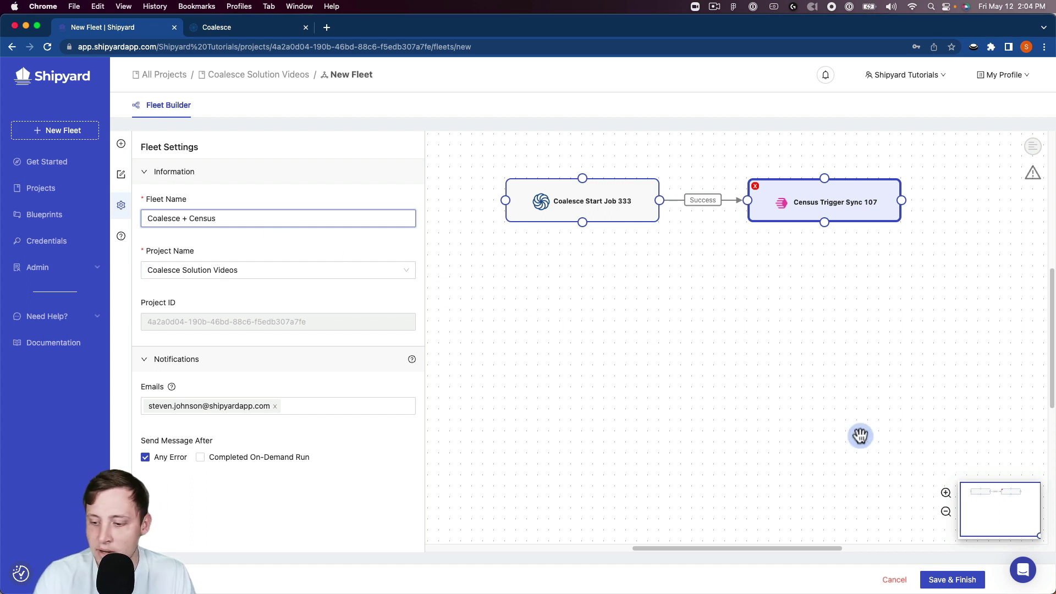
pyautogui.click(936, 582)
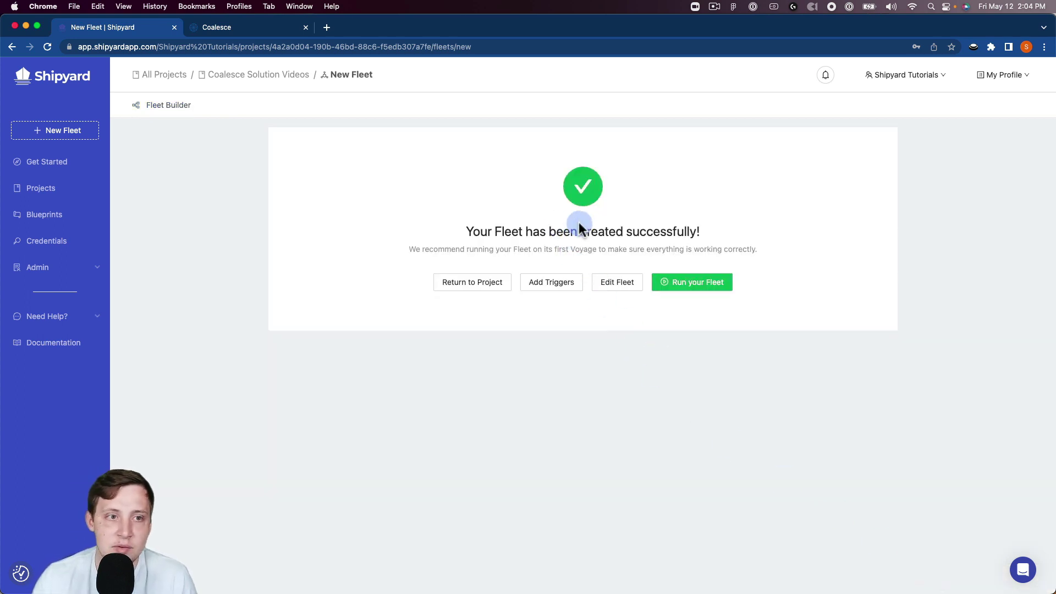
# Run the newly created fleet on demand and open its trigger settings
pyautogui.click(723, 284)
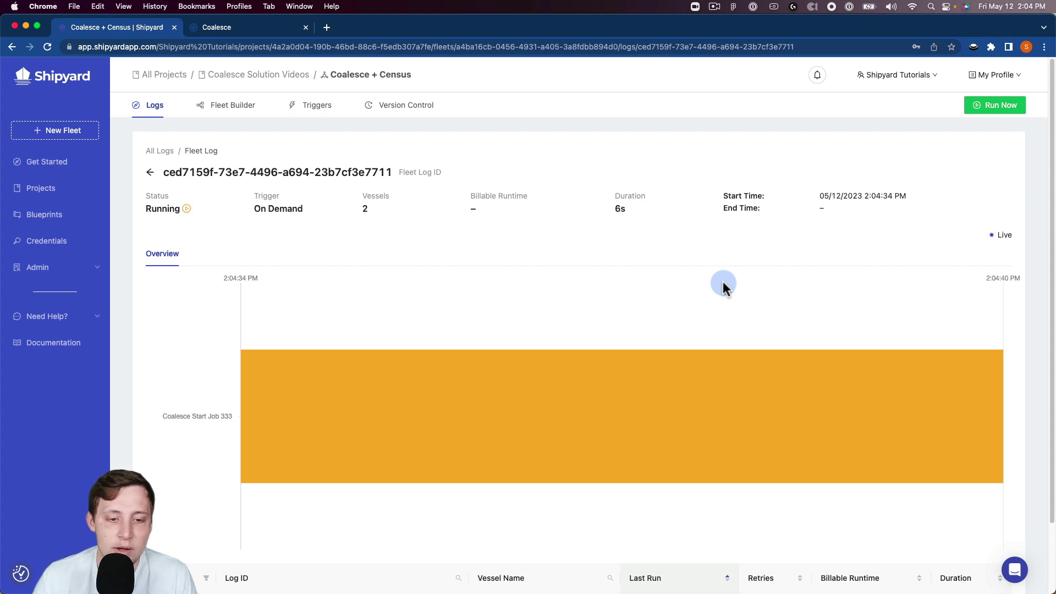
pyautogui.moveTo(585, 366)
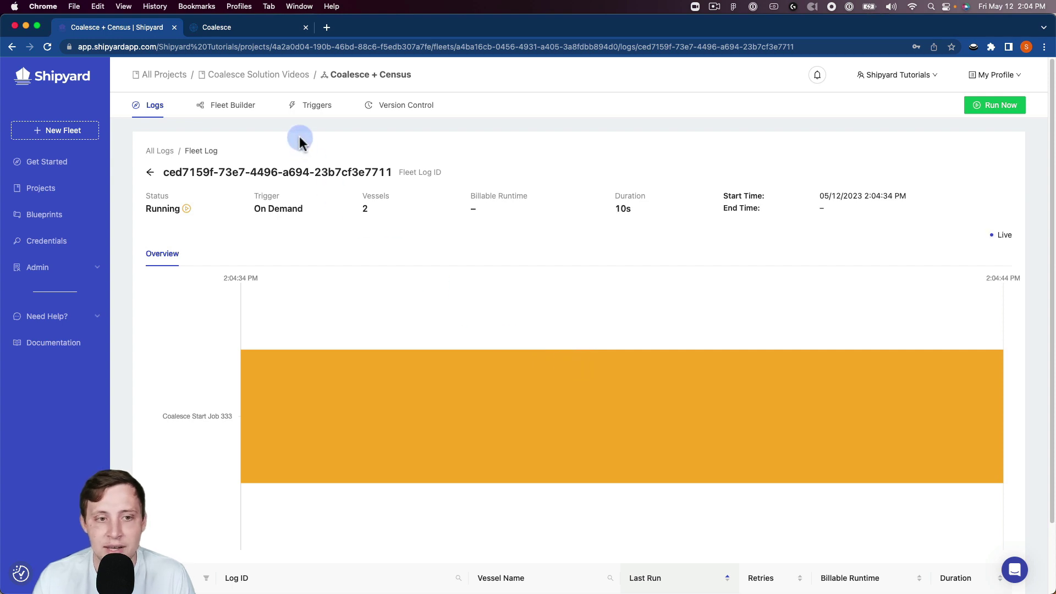
pyautogui.click(311, 112)
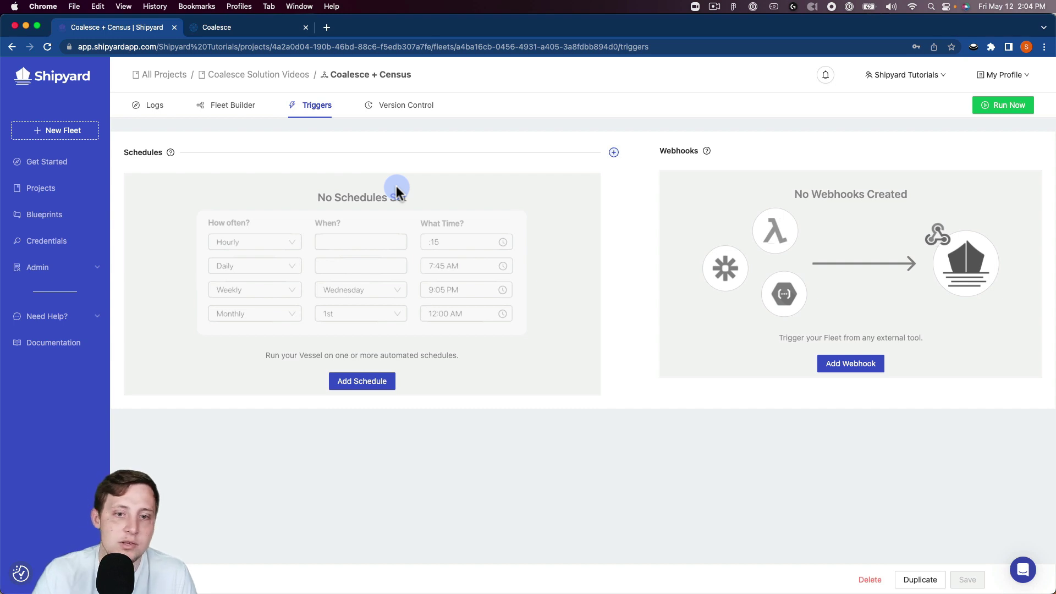
# Add an hourly schedule at :00, view the frequency options, and add three more schedule rows
pyautogui.click(388, 379)
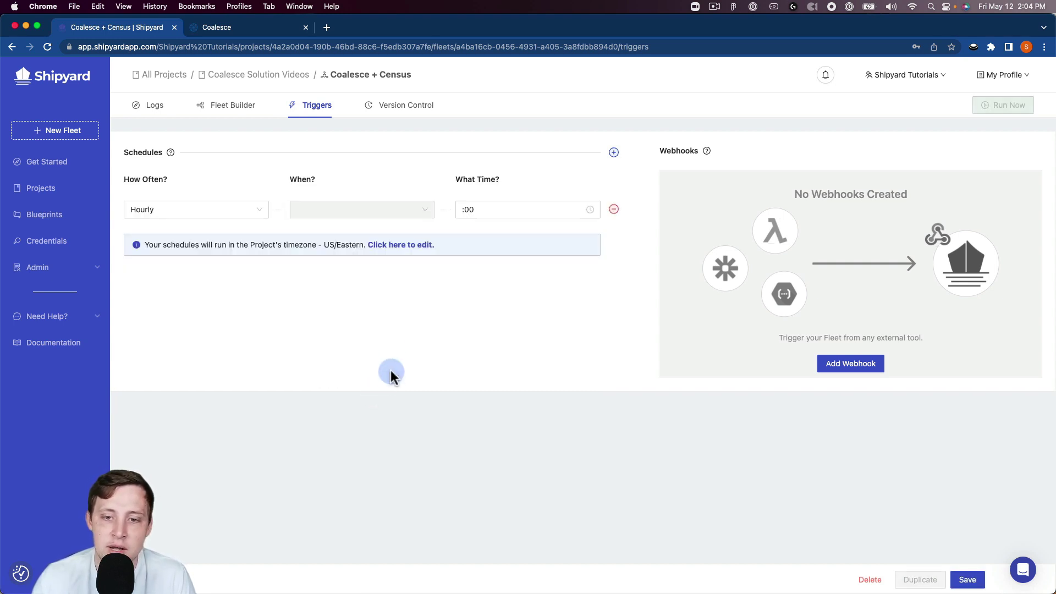
pyautogui.click(223, 212)
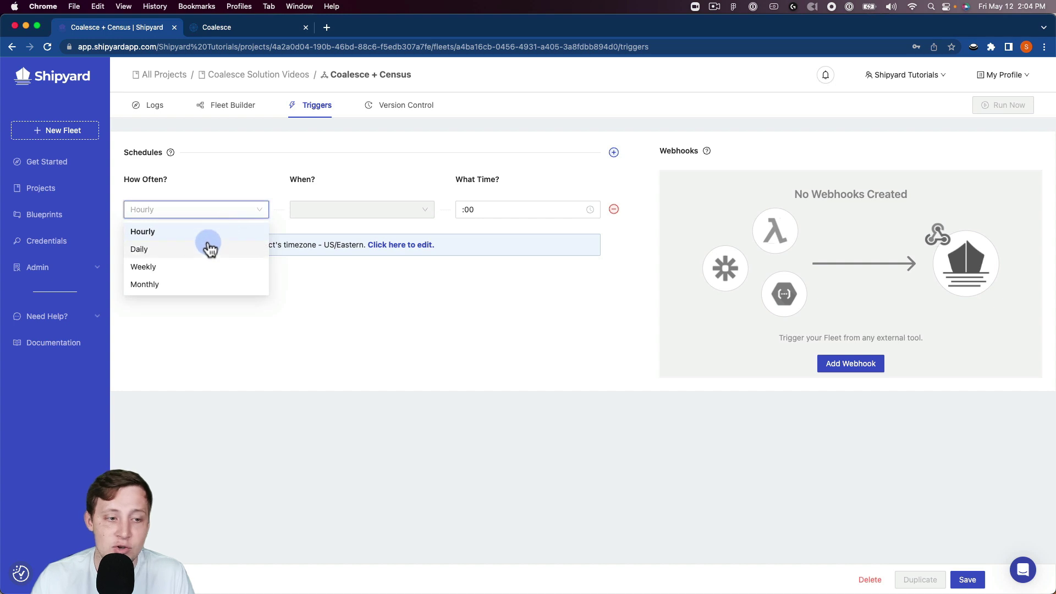
pyautogui.click(503, 236)
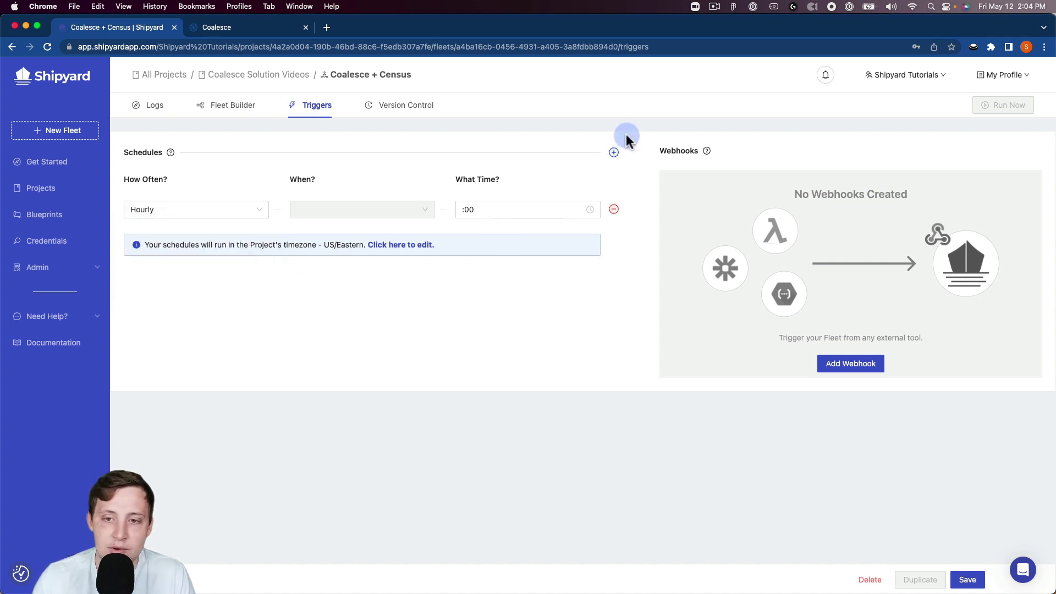
pyautogui.click(614, 152)
pyautogui.click(614, 153)
pyautogui.click(614, 153)
# Remove all the schedule rows from the fleet's triggers
pyautogui.click(614, 210)
pyautogui.click(614, 210)
pyautogui.click(614, 209)
pyautogui.click(614, 210)
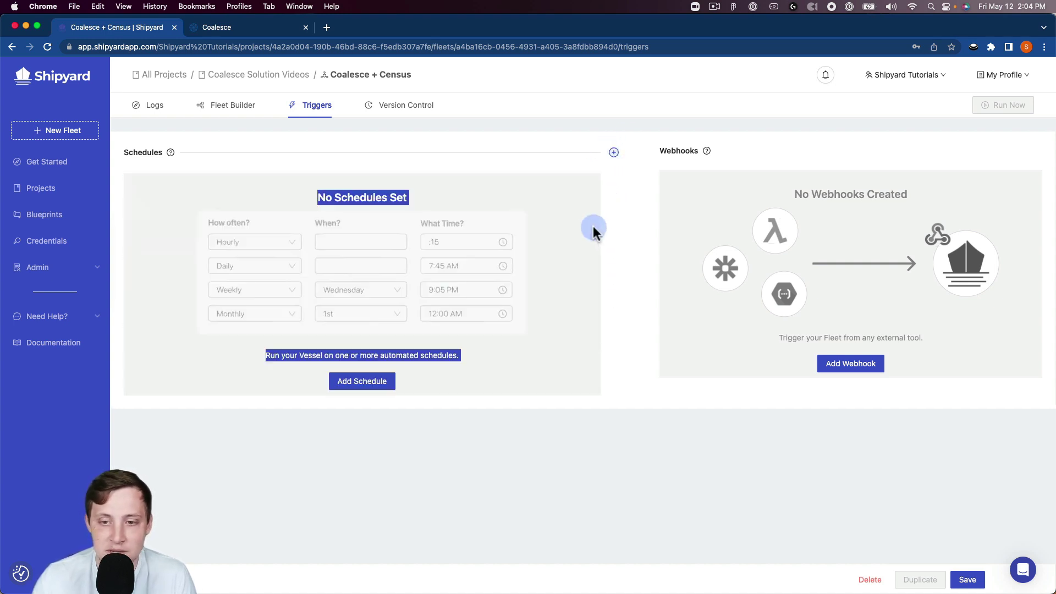
pyautogui.click(586, 245)
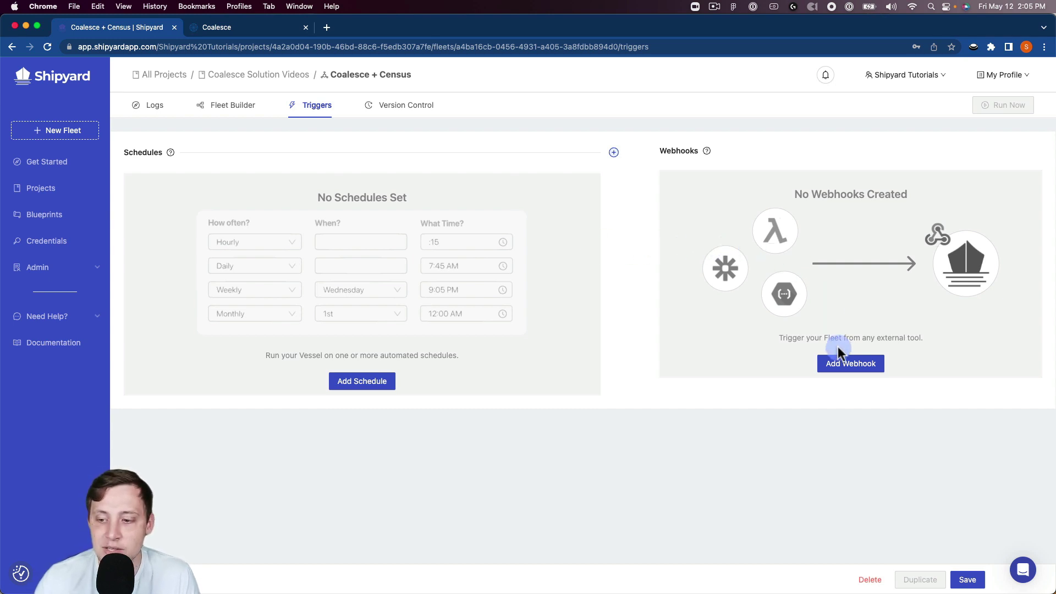
# Add a webhook trigger to the fleet
pyautogui.click(829, 362)
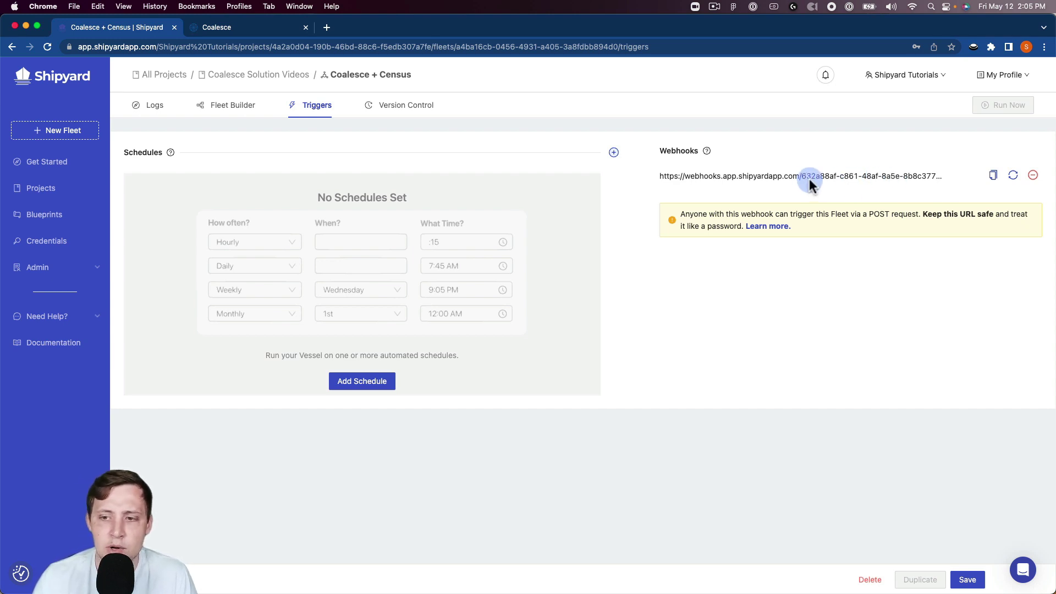
# Delete the webhook from the fleet's triggers and save the fleet
pyautogui.click(1032, 177)
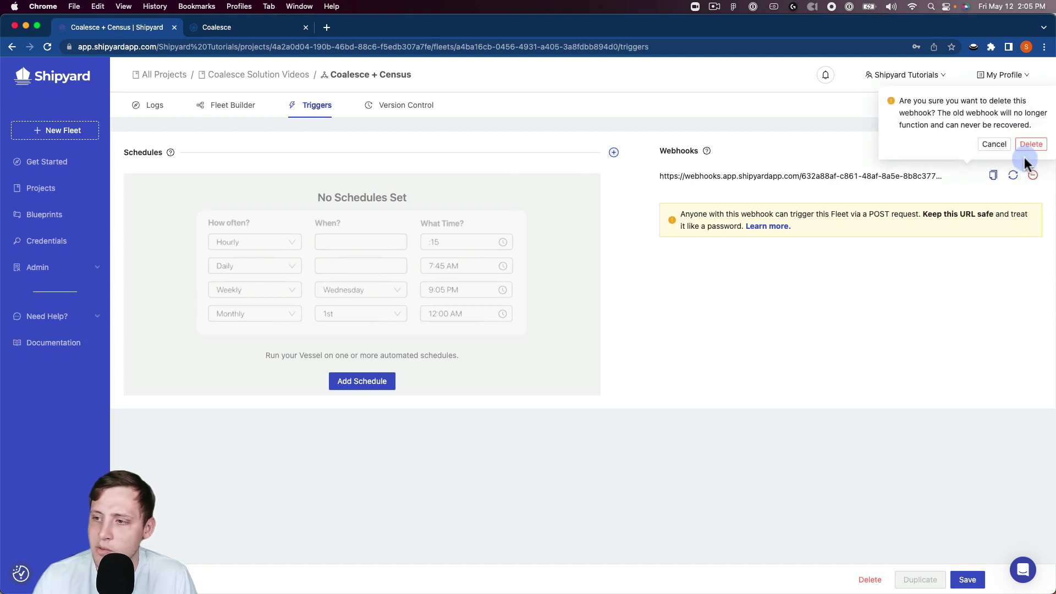
pyautogui.click(1029, 145)
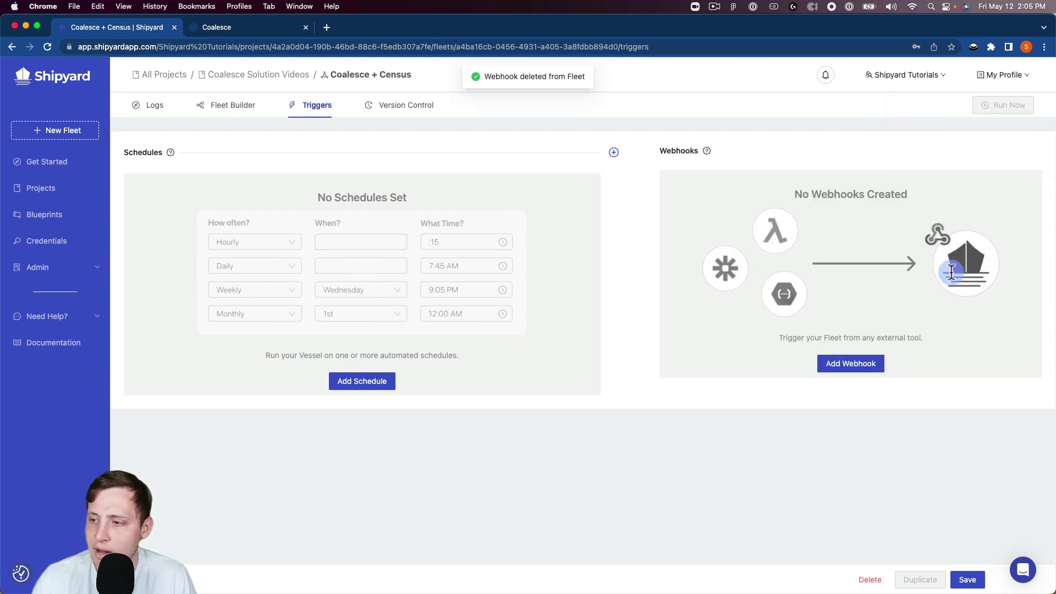
pyautogui.click(963, 580)
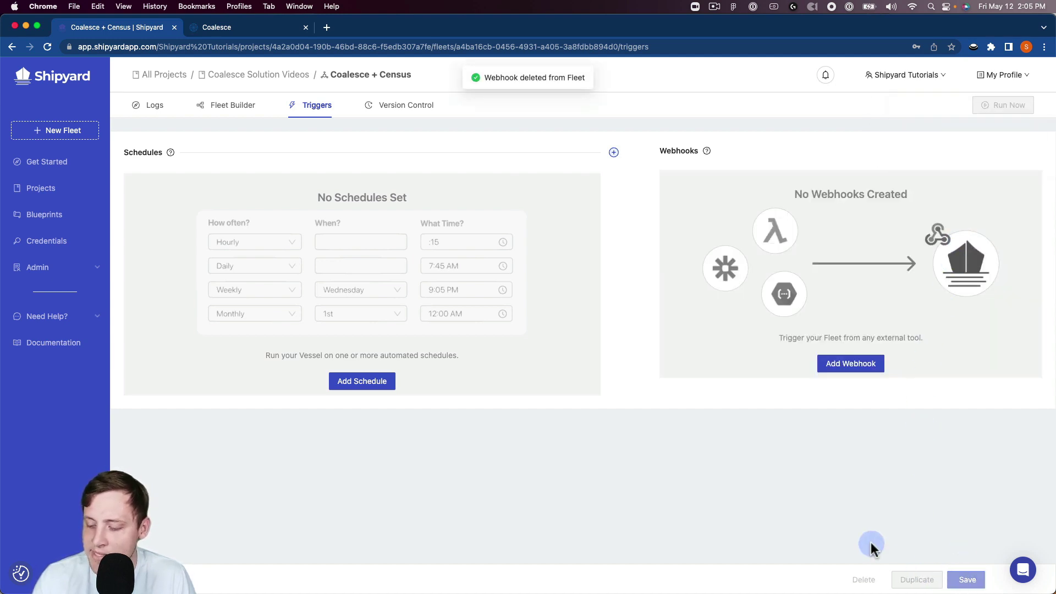
# Open the log of the fleet's on-demand run, inspect the Census Trigger Sync vessel's output, and return to the fleet log
pyautogui.click(156, 107)
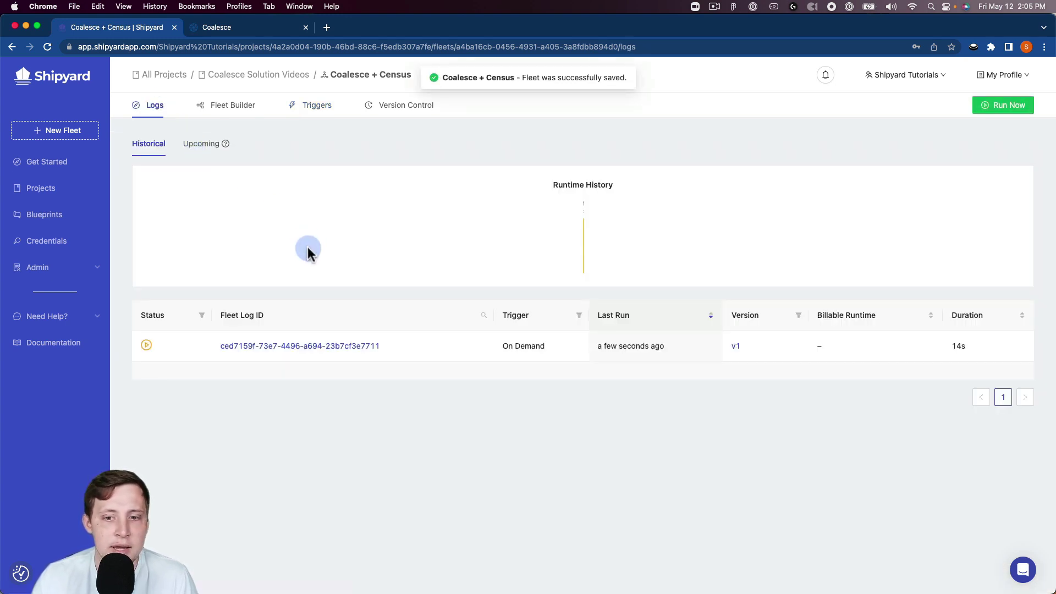
pyautogui.click(248, 347)
pyautogui.moveTo(385, 328)
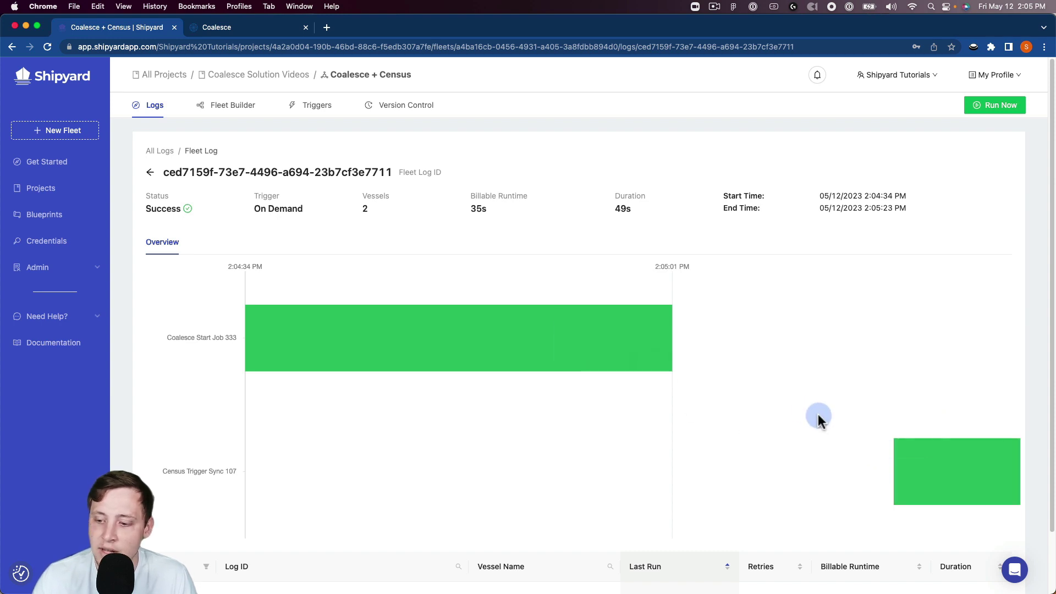
pyautogui.click(897, 455)
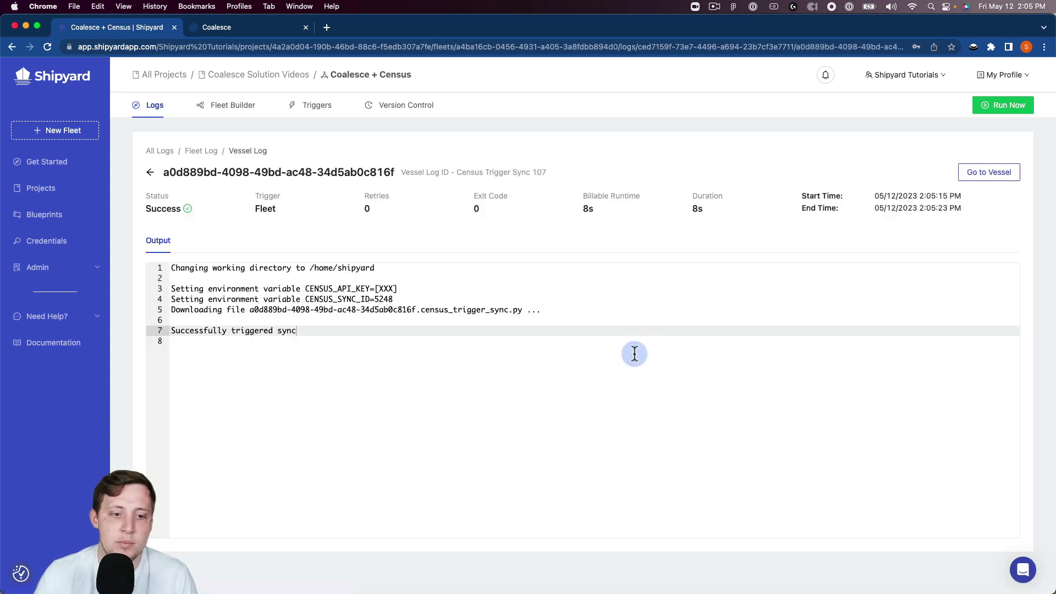
pyautogui.click(384, 288)
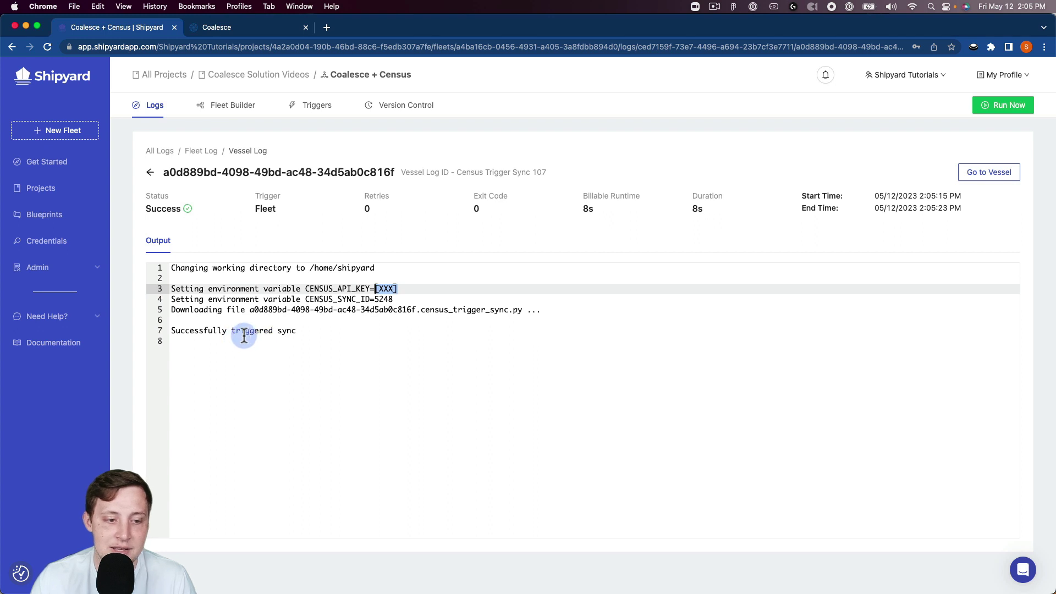
pyautogui.click(151, 172)
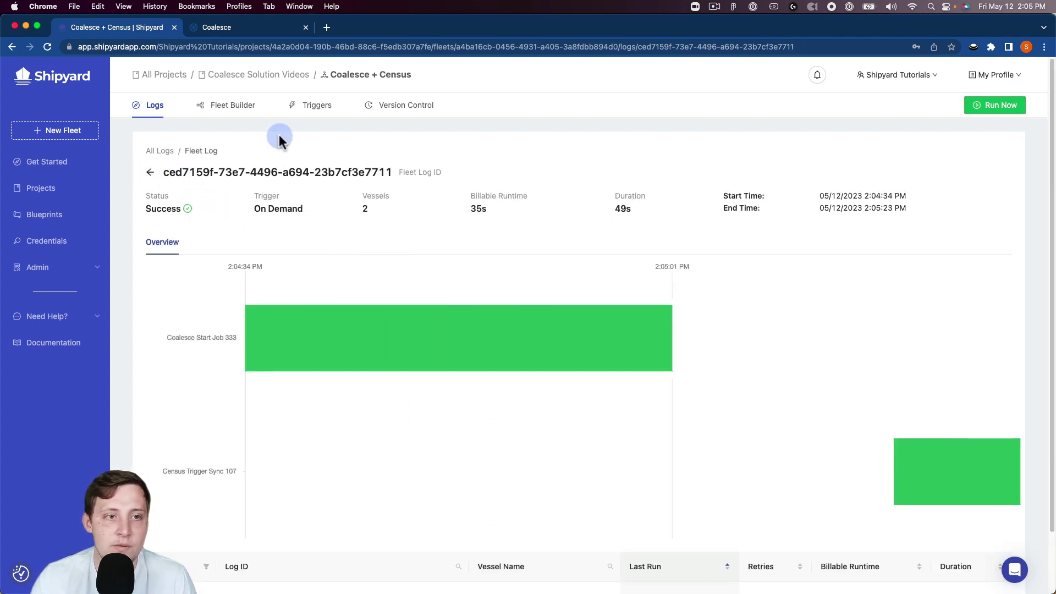
# Switch to Coalesce and check the exact time of the latest refresh in the Activity Feed
pyautogui.click(242, 26)
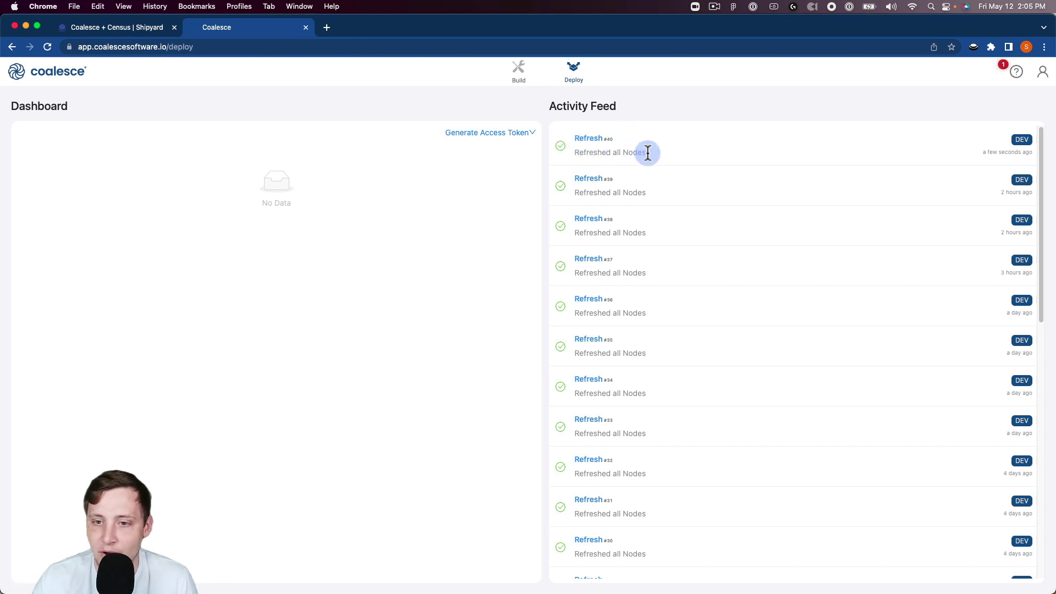
pyautogui.moveTo(1002, 158)
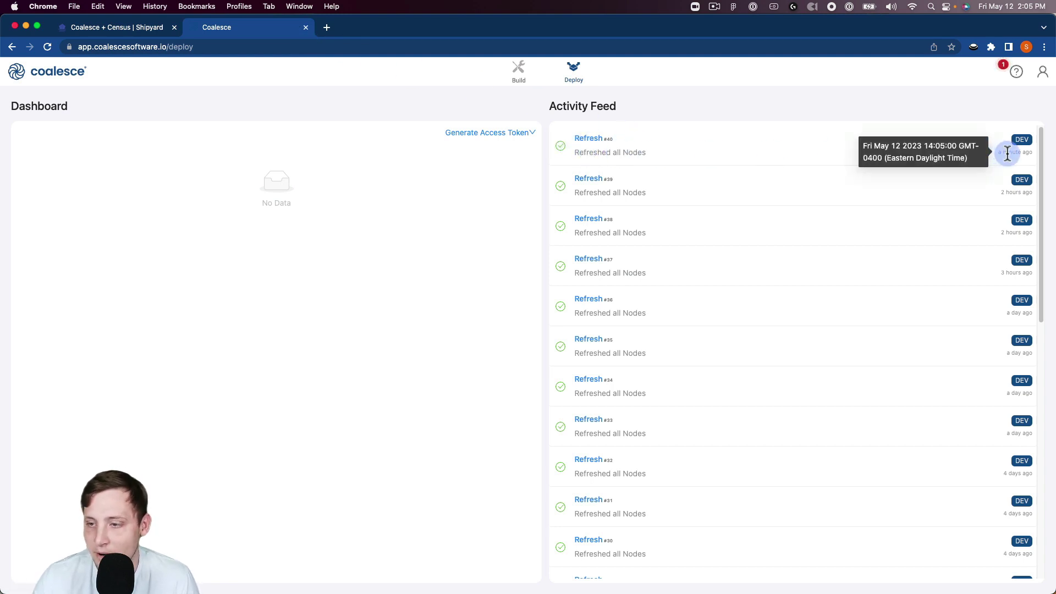